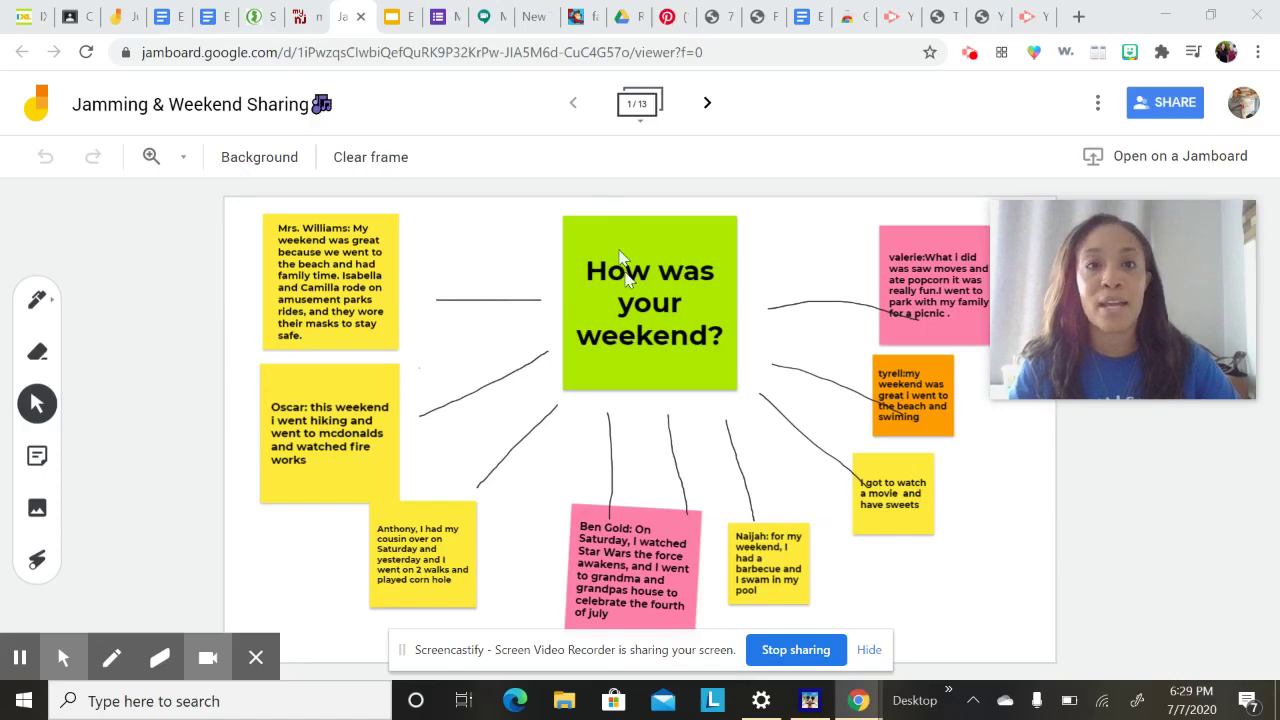
click(63, 657)
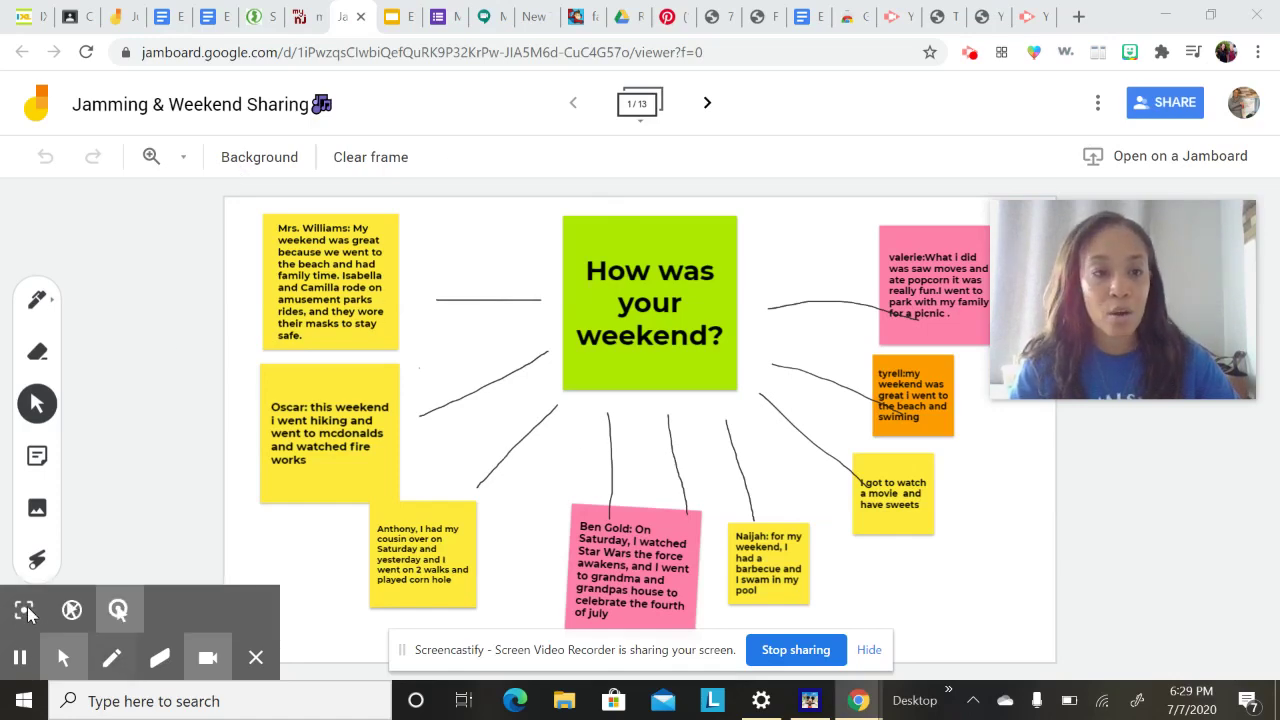
click(25, 612)
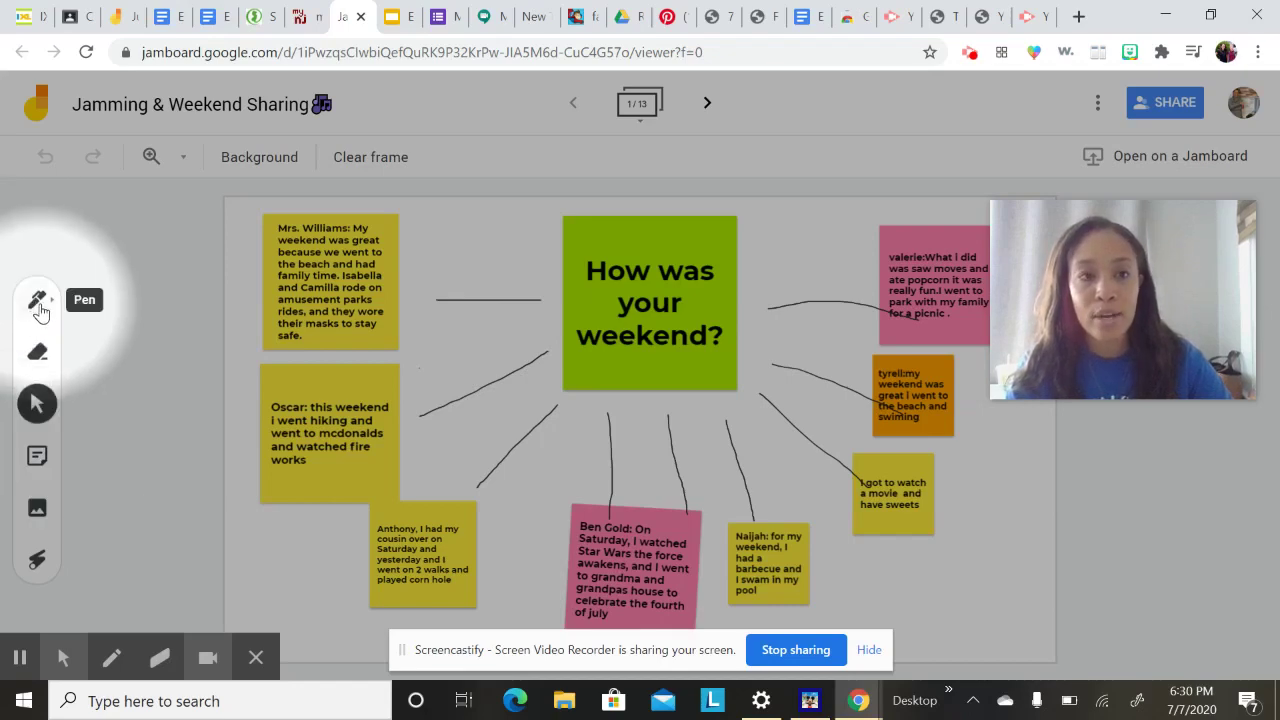
Show the pen's tip and color options and switch to the Erase tool
click(45, 307)
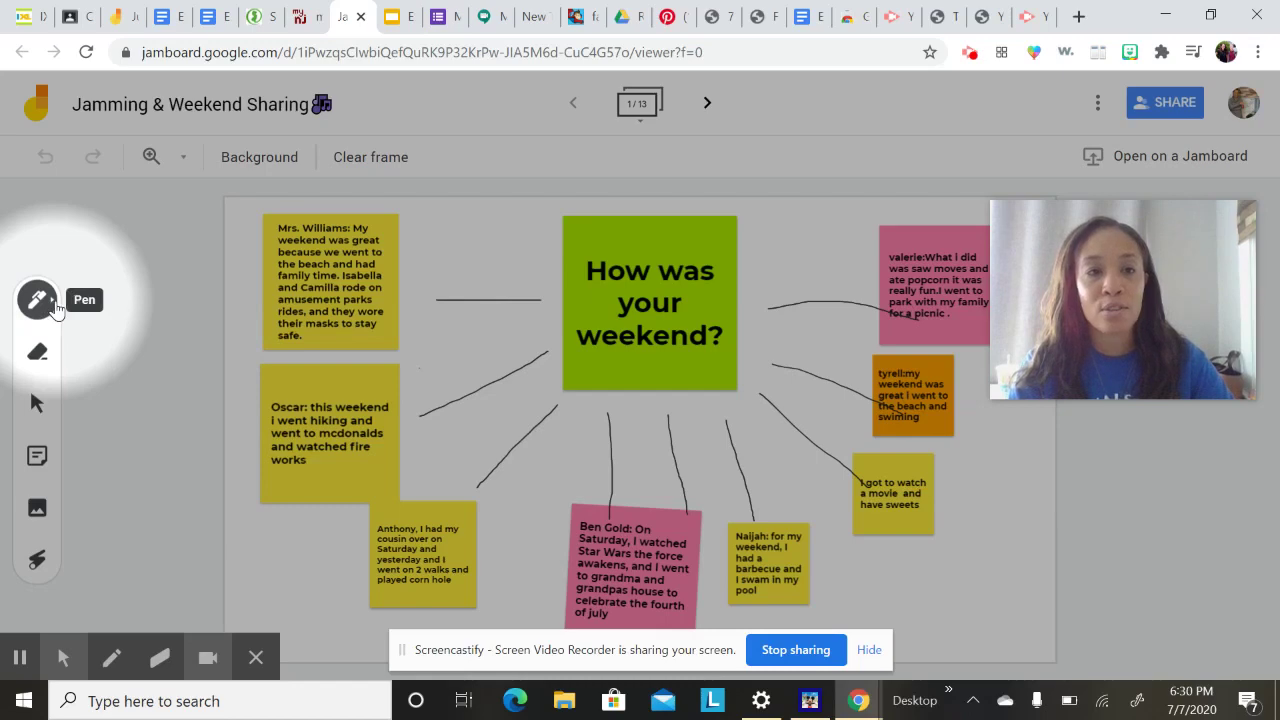
click(53, 306)
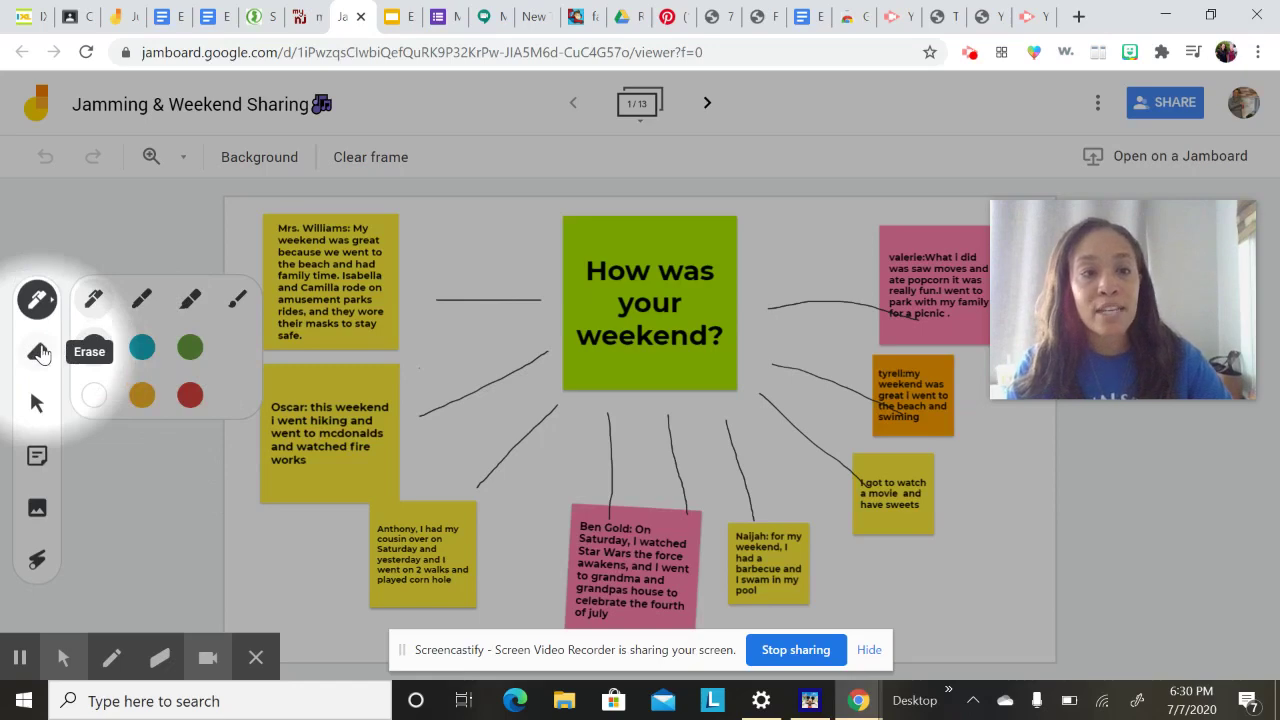
click(39, 352)
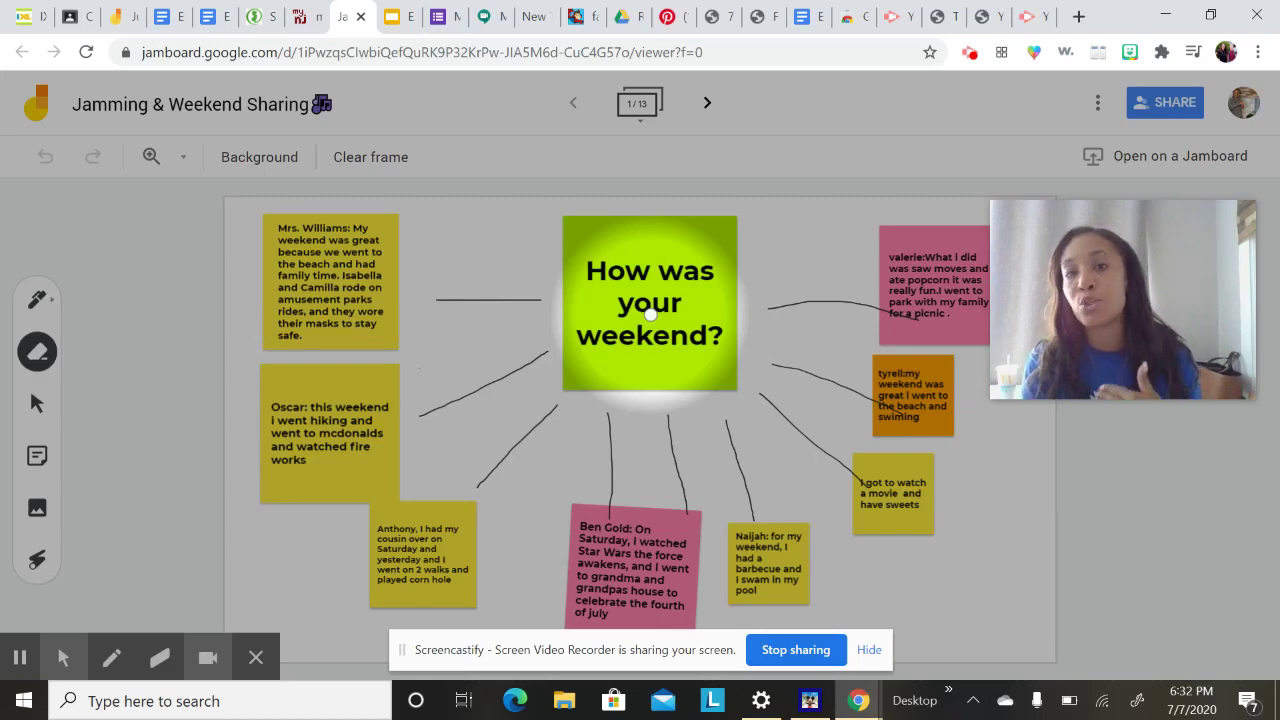
Point at the yellow hiking note with the laser and return to the Select tool
click(40, 566)
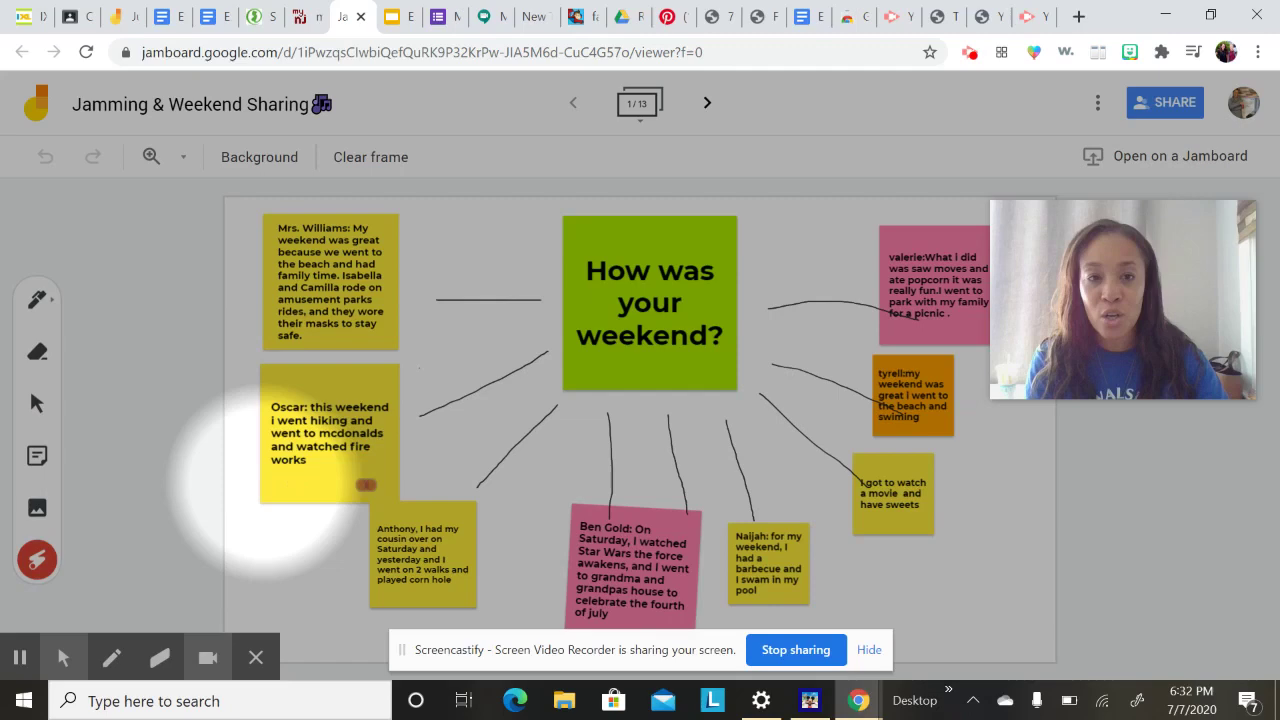
mouse_move(363, 365)
mouse_down()
mouse_move(267, 462)
mouse_move(390, 492)
mouse_move(317, 534)
mouse_move(326, 507)
mouse_move(415, 499)
mouse_move(500, 560)
mouse_move(350, 622)
mouse_move(316, 555)
mouse_move(397, 503)
mouse_up()
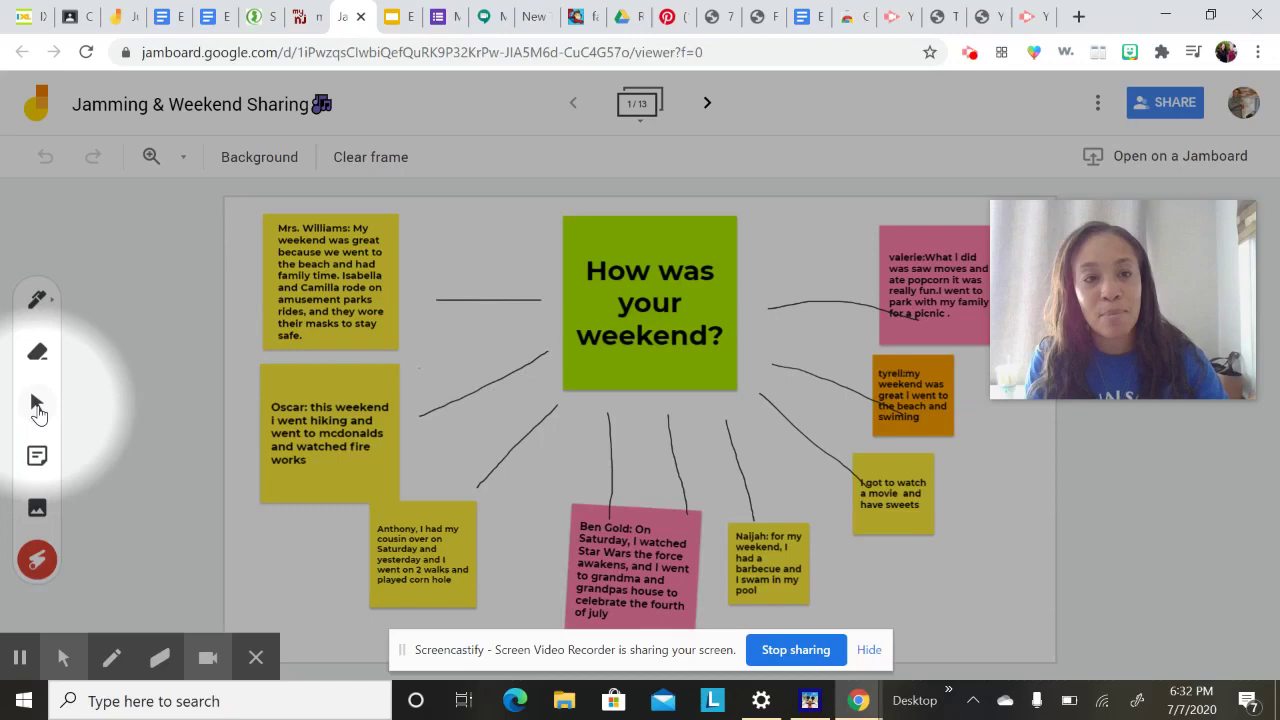
click(36, 405)
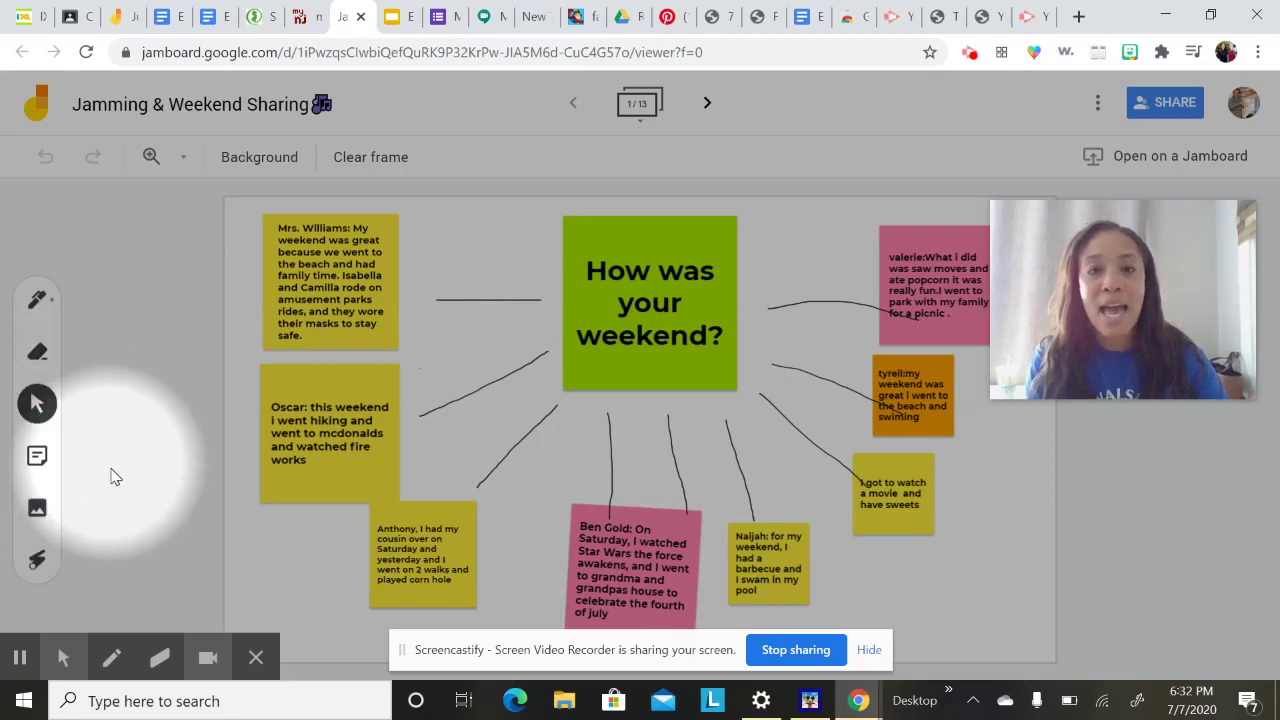
click(62, 657)
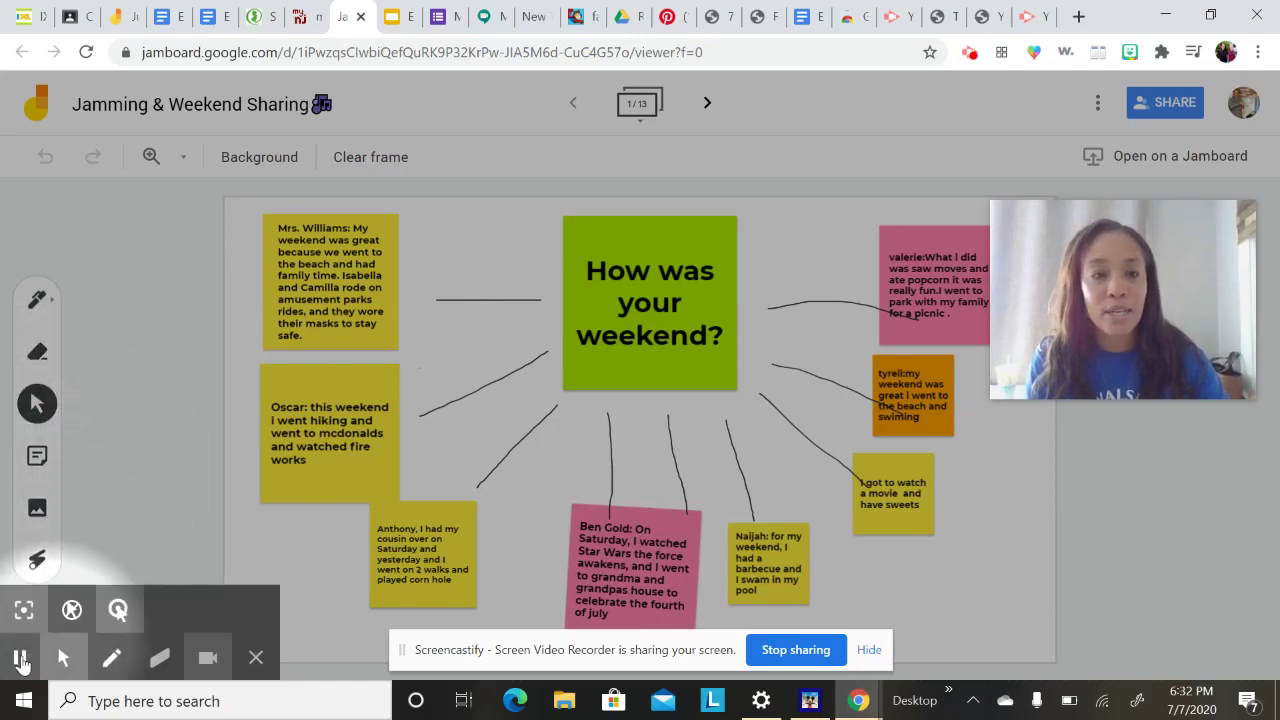
click(23, 614)
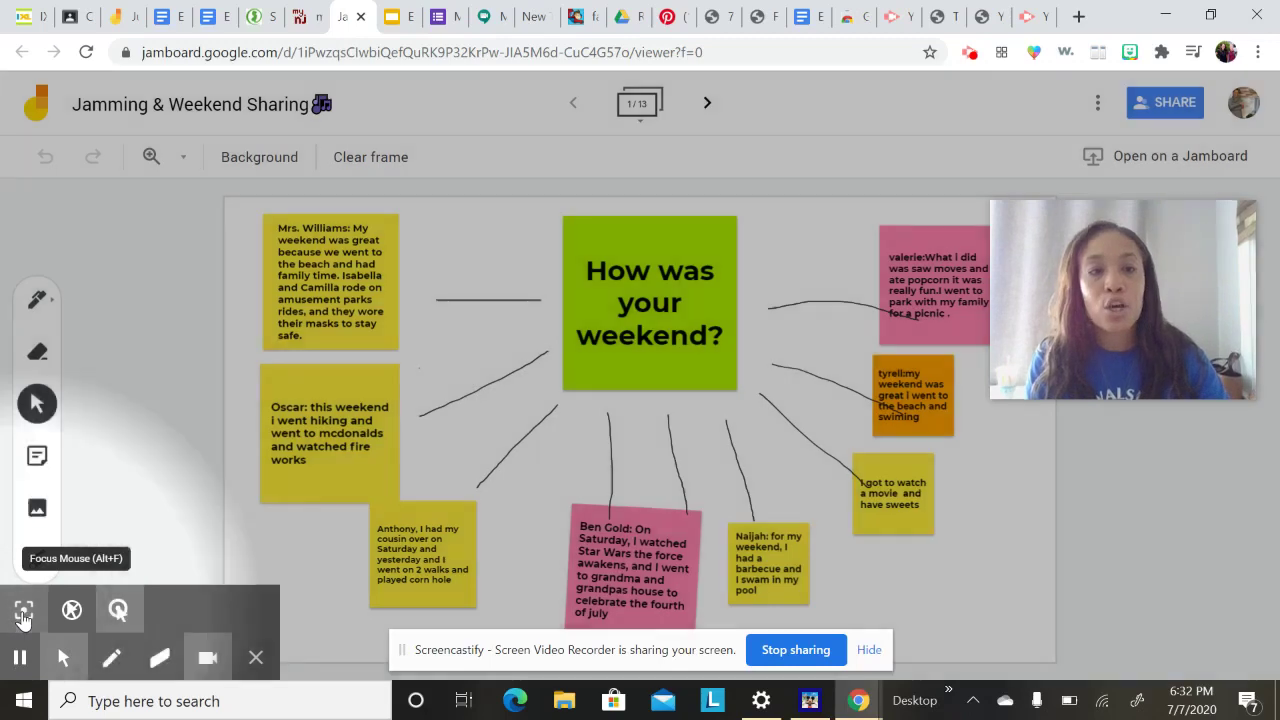
click(23, 614)
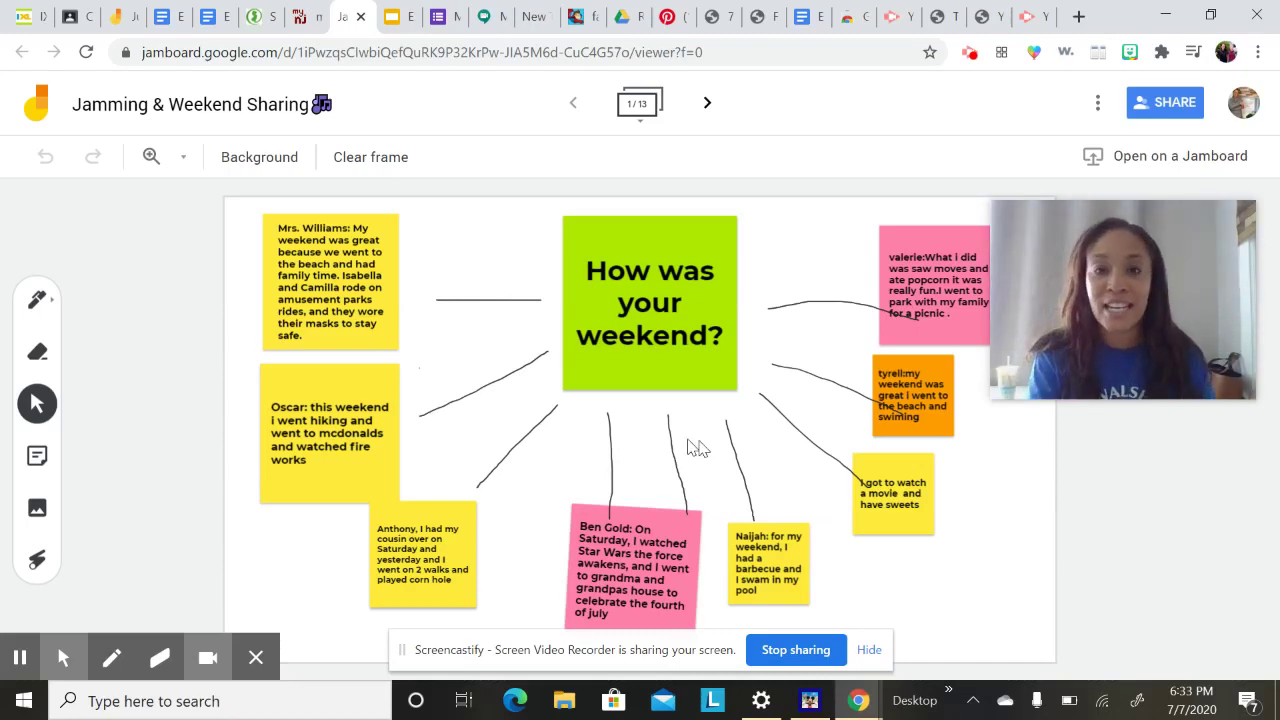
Scribble a freehand black pen line across the green question note, erase it, and return to the Select tool
click(37, 312)
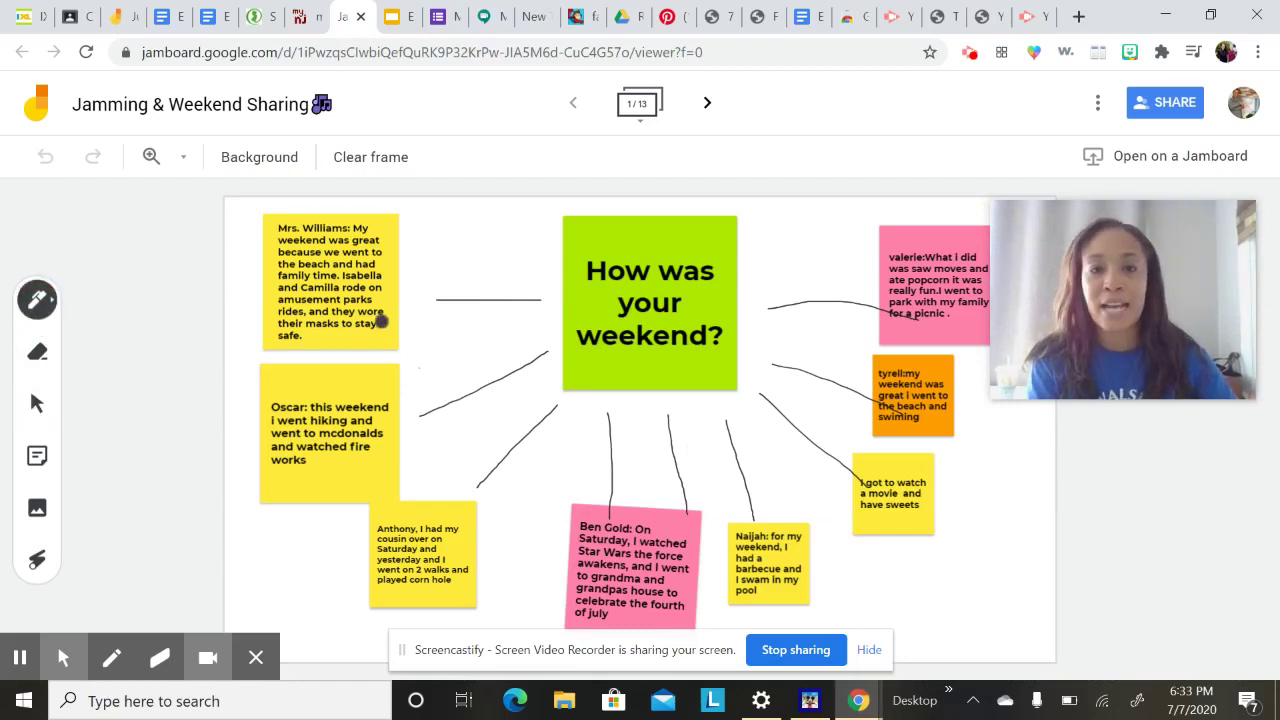
drag(443, 383, 491, 434)
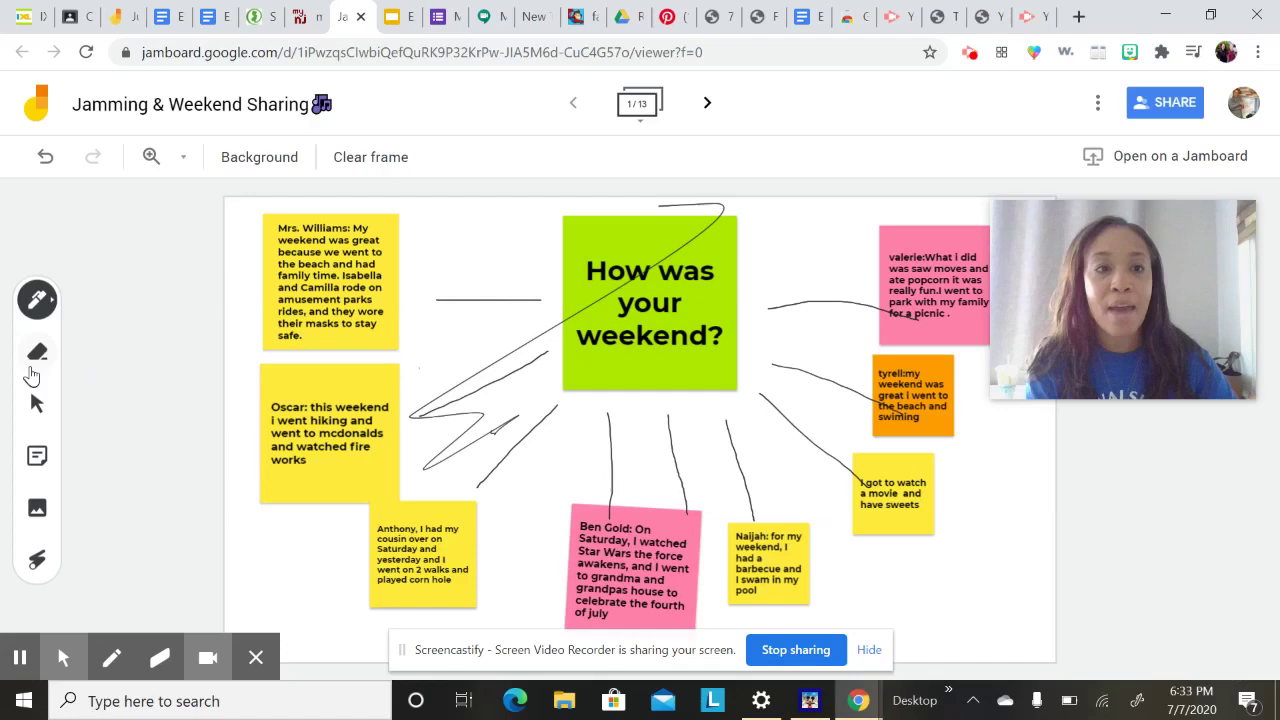
click(38, 354)
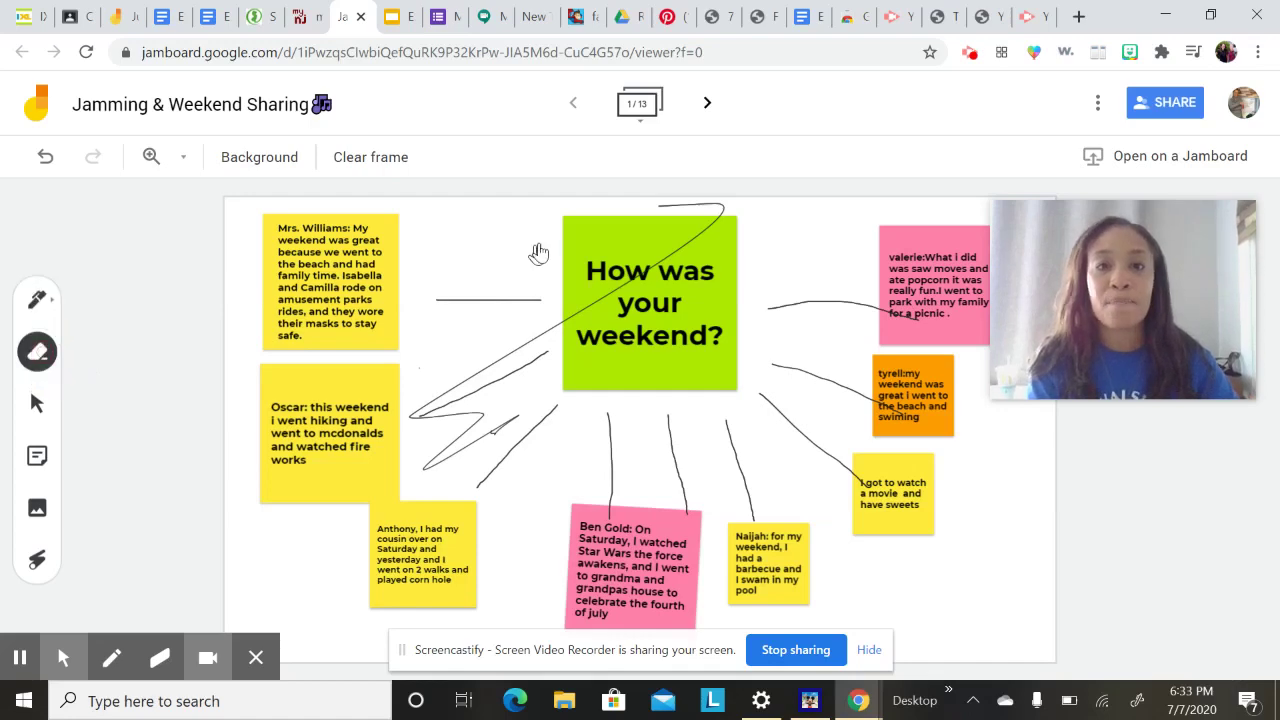
mouse_move(728, 214)
mouse_down()
mouse_move(656, 208)
mouse_move(724, 214)
mouse_move(645, 277)
mouse_move(438, 395)
mouse_move(409, 420)
mouse_move(500, 417)
mouse_move(423, 466)
mouse_move(534, 398)
mouse_move(500, 427)
mouse_move(480, 421)
mouse_up()
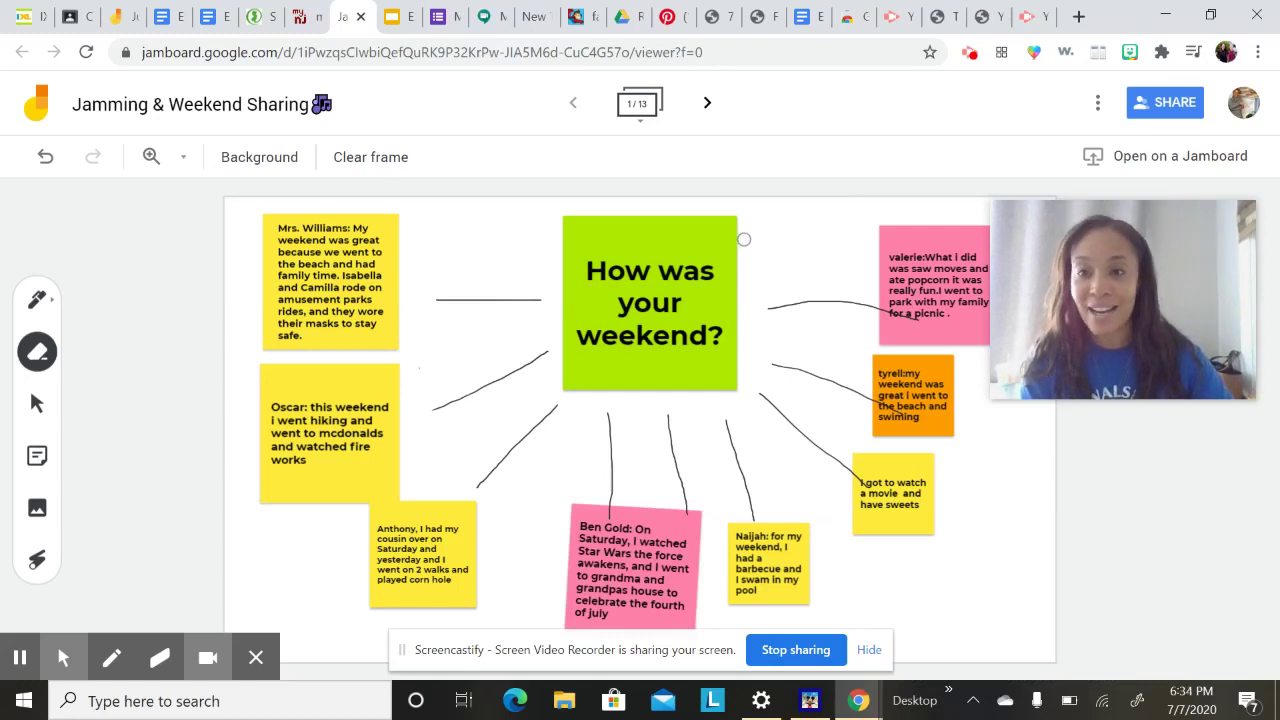
click(38, 406)
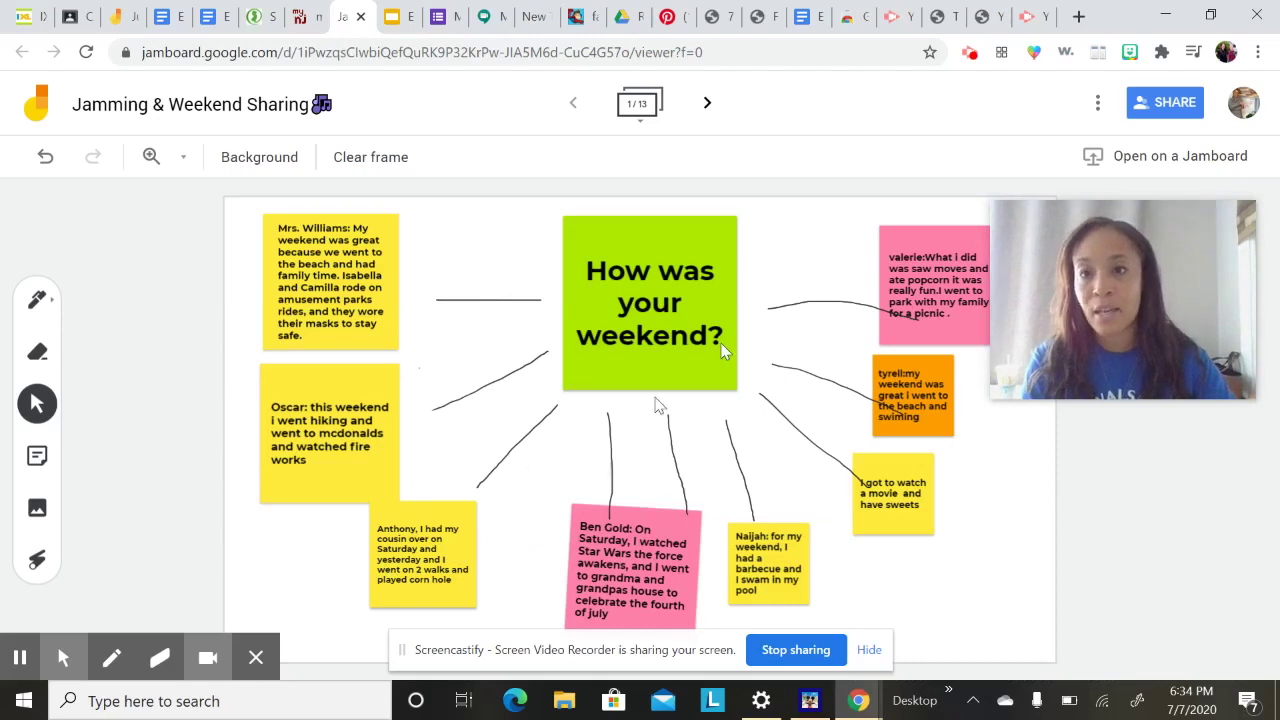
click(1097, 108)
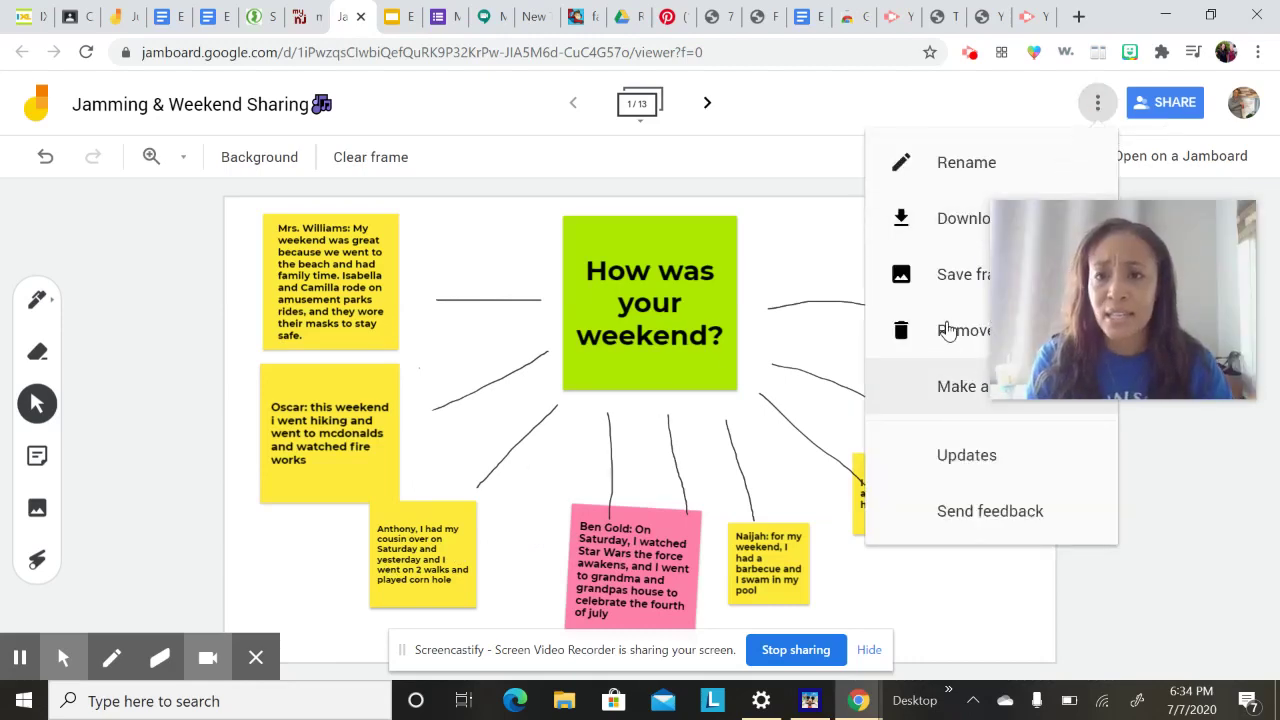
click(1141, 520)
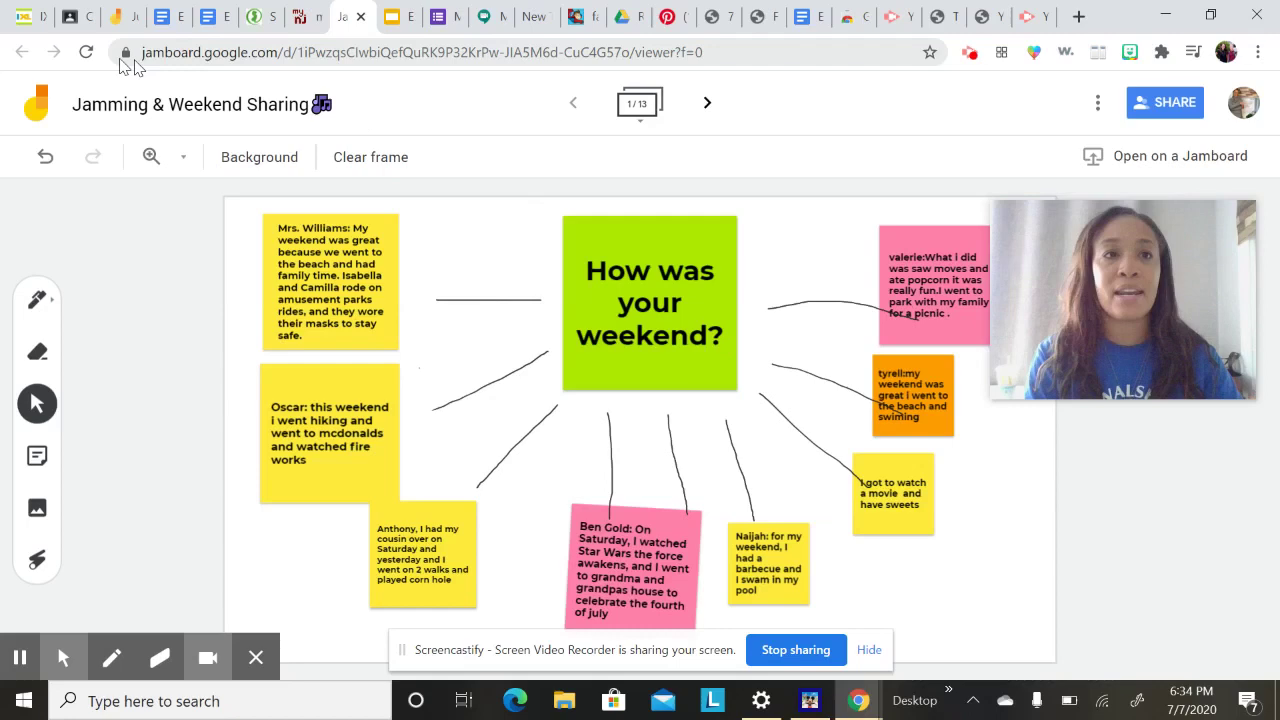
Switch to the Google Classroom page and open Jamboard from the Google apps collection
click(77, 17)
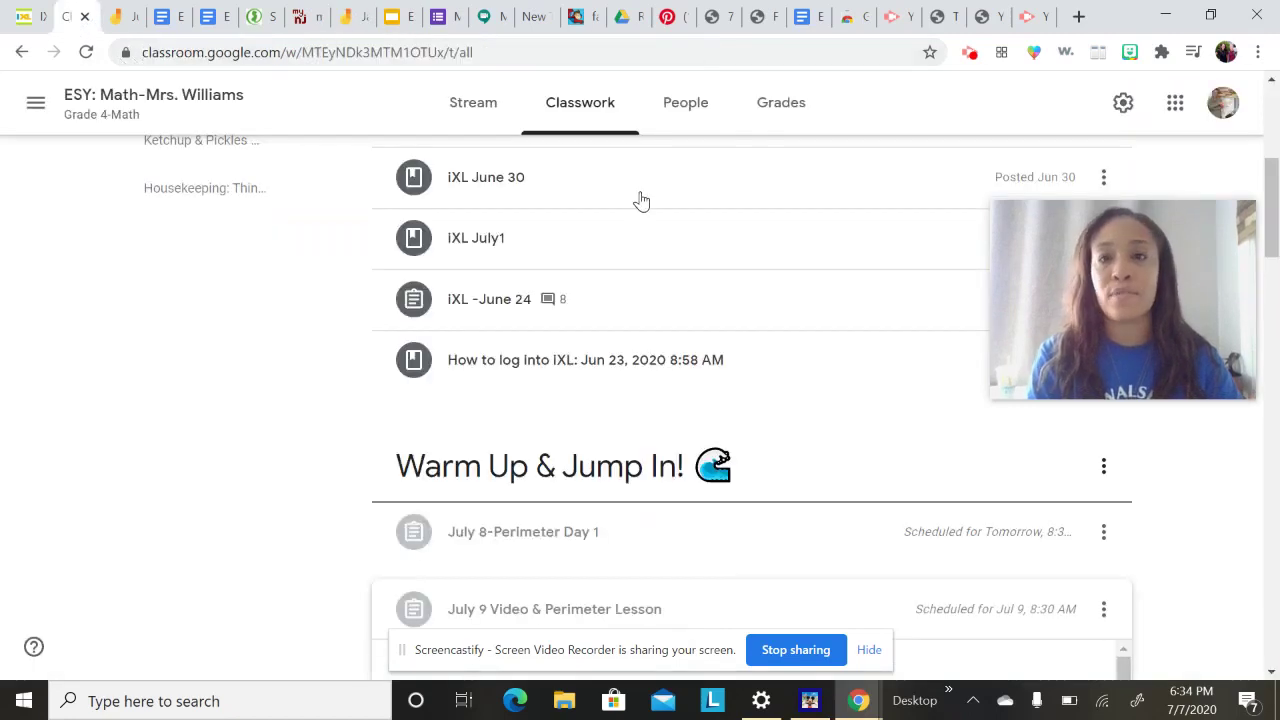
mouse_move(1090, 296)
drag(1083, 290, 1108, 506)
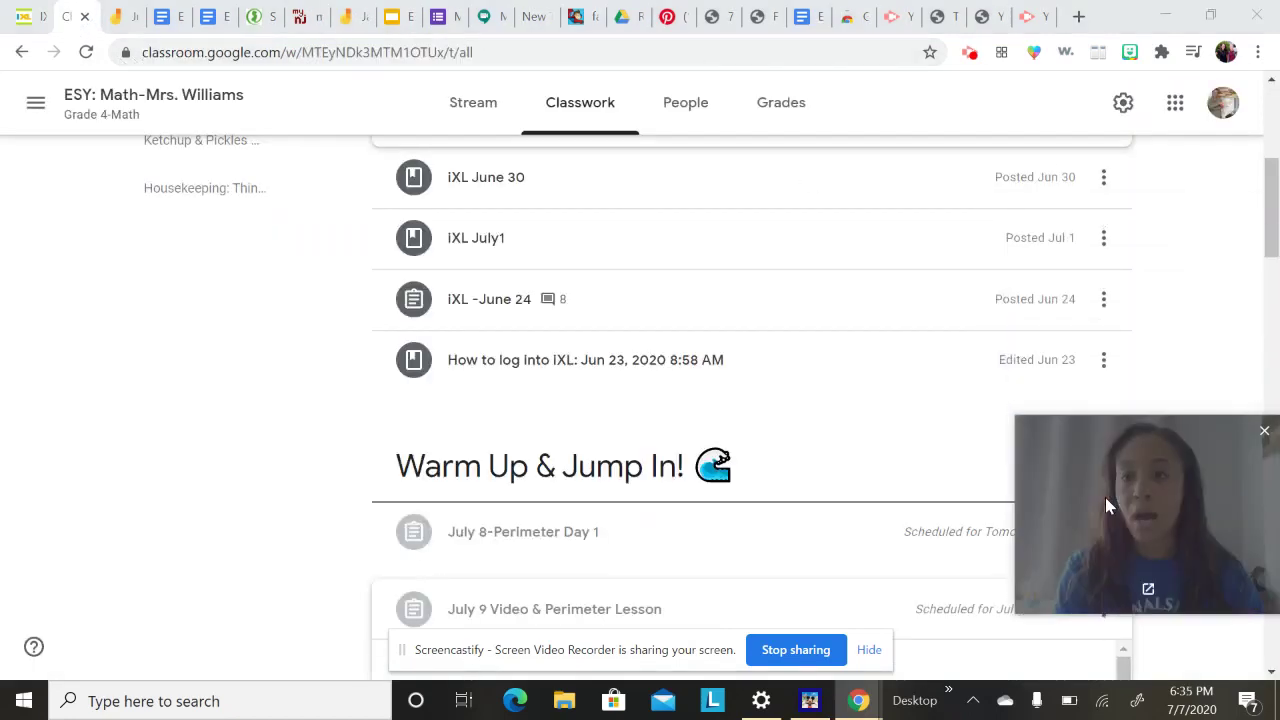
click(1175, 108)
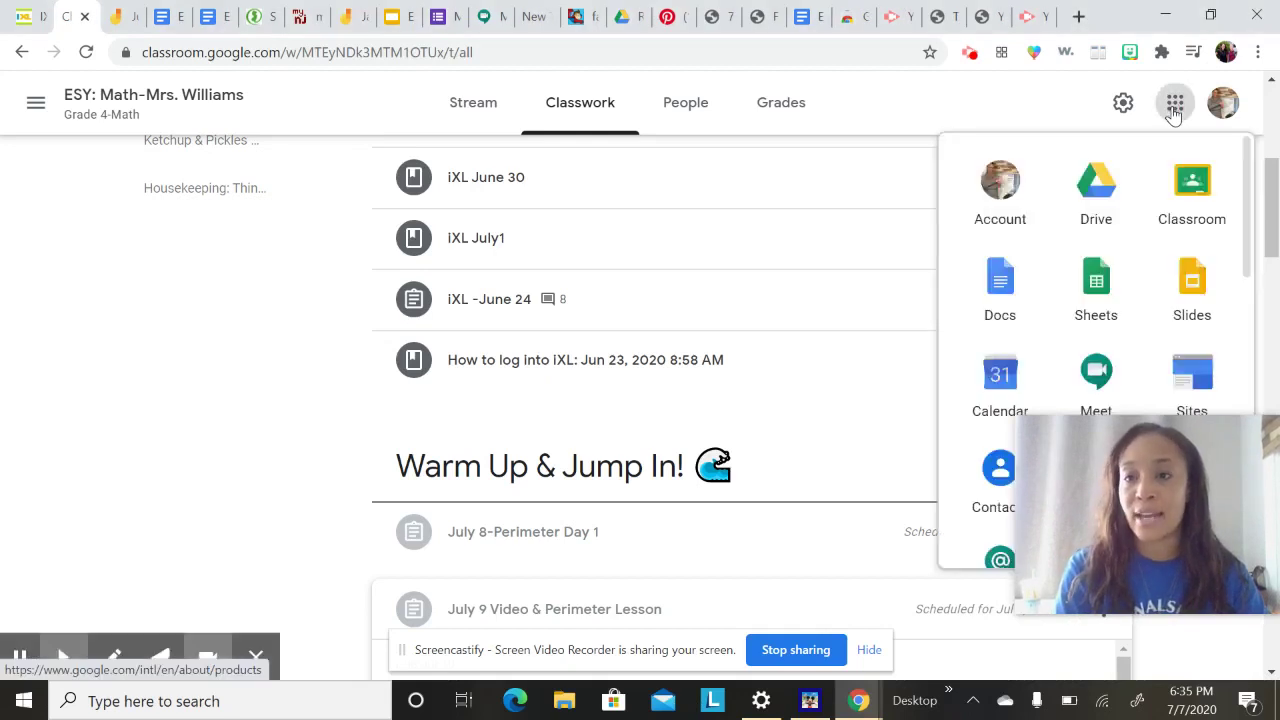
scroll(1110, 295, down, 2)
scroll(1110, 295, down, 1)
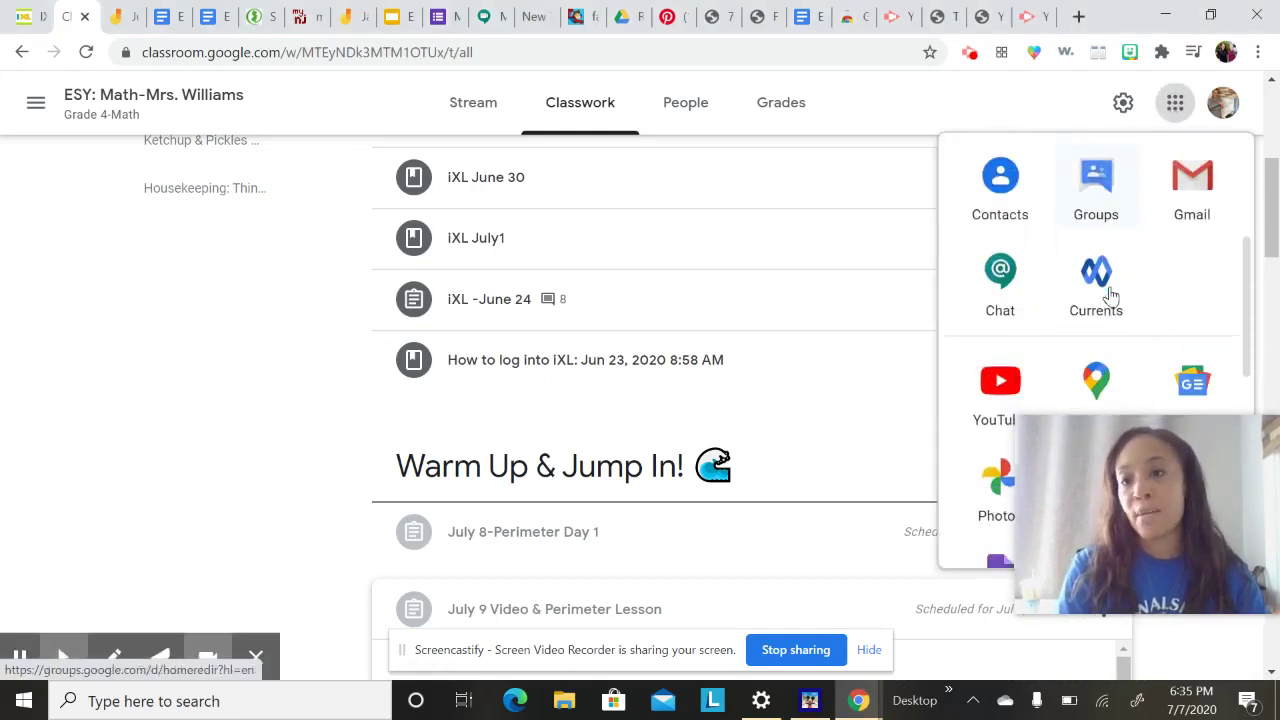
scroll(1110, 295, down, 3)
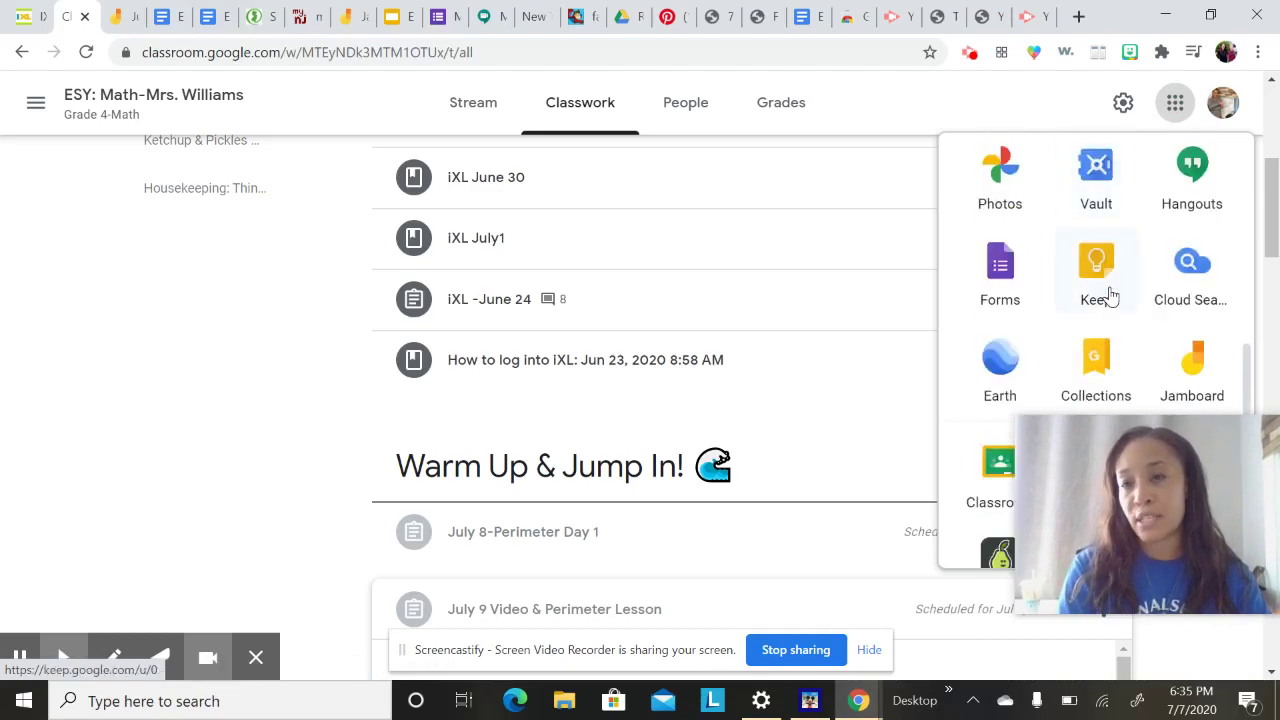
click(1193, 368)
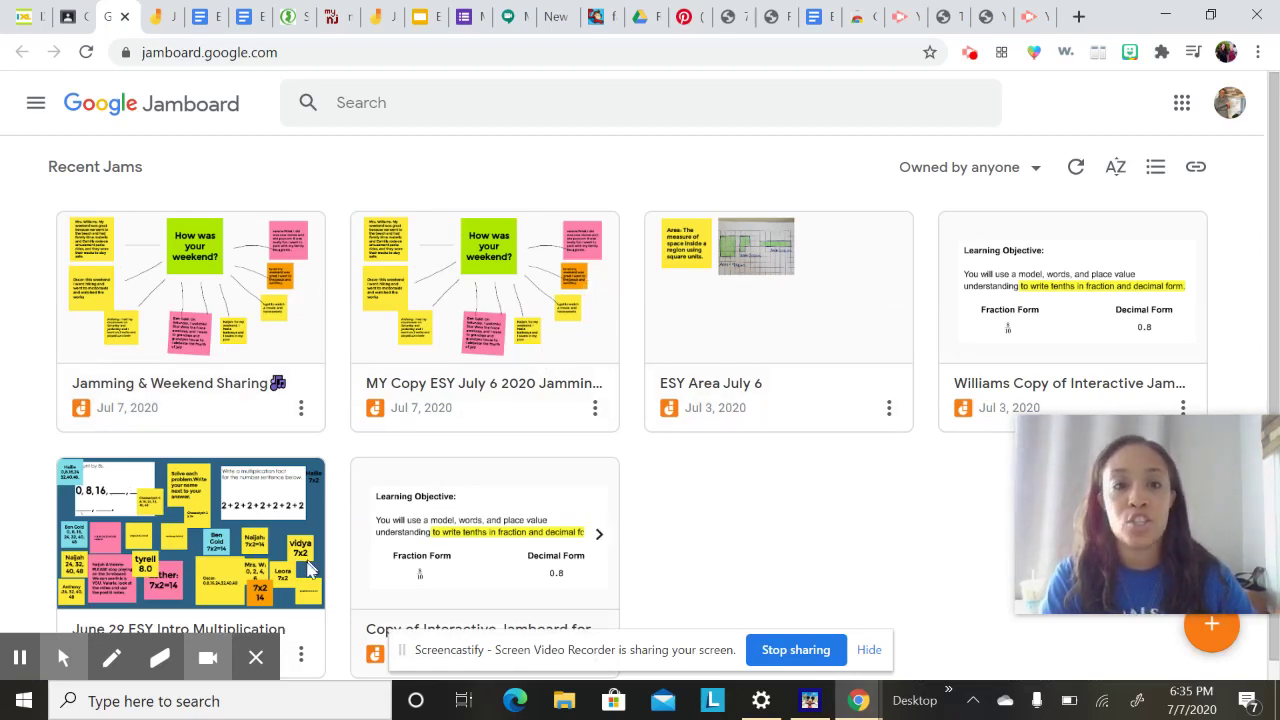
Open the recent jam "June 29 ESY Intro Multiplication"
click(262, 580)
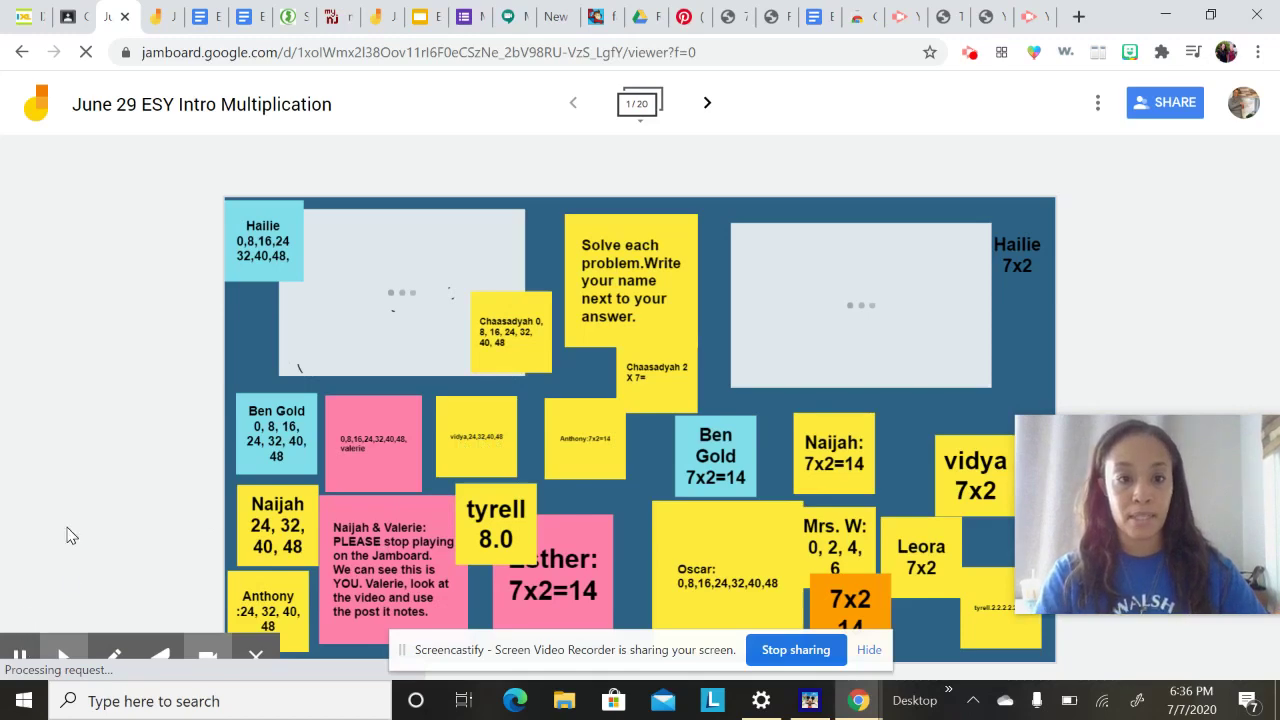
click(23, 656)
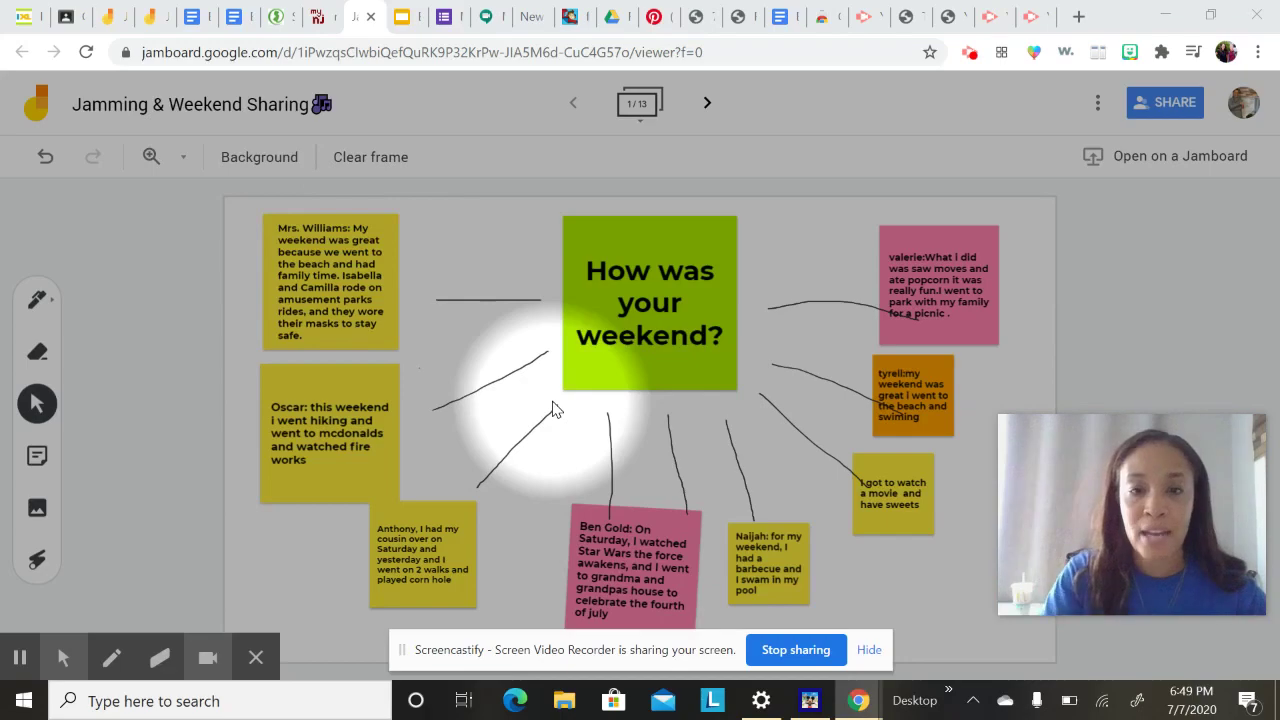
scroll(556, 410, up, 3)
scroll(556, 410, down, 4)
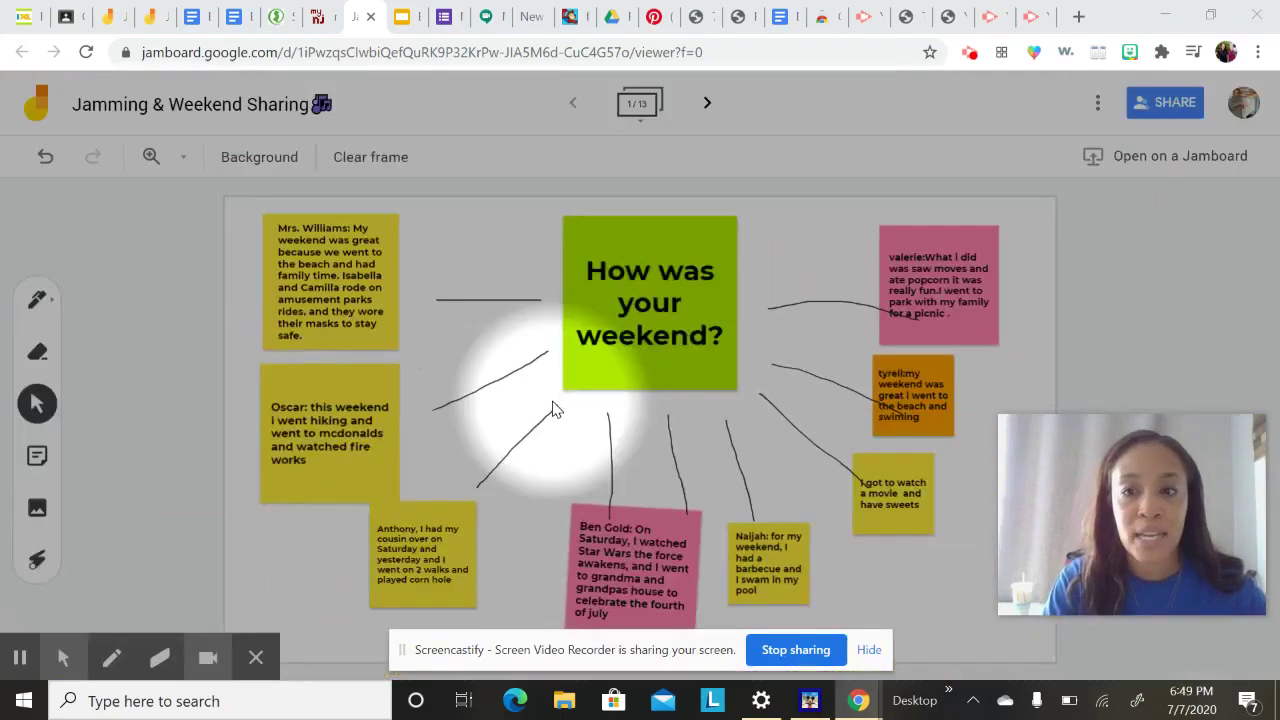
scroll(556, 410, up, 2)
scroll(556, 410, up, 1)
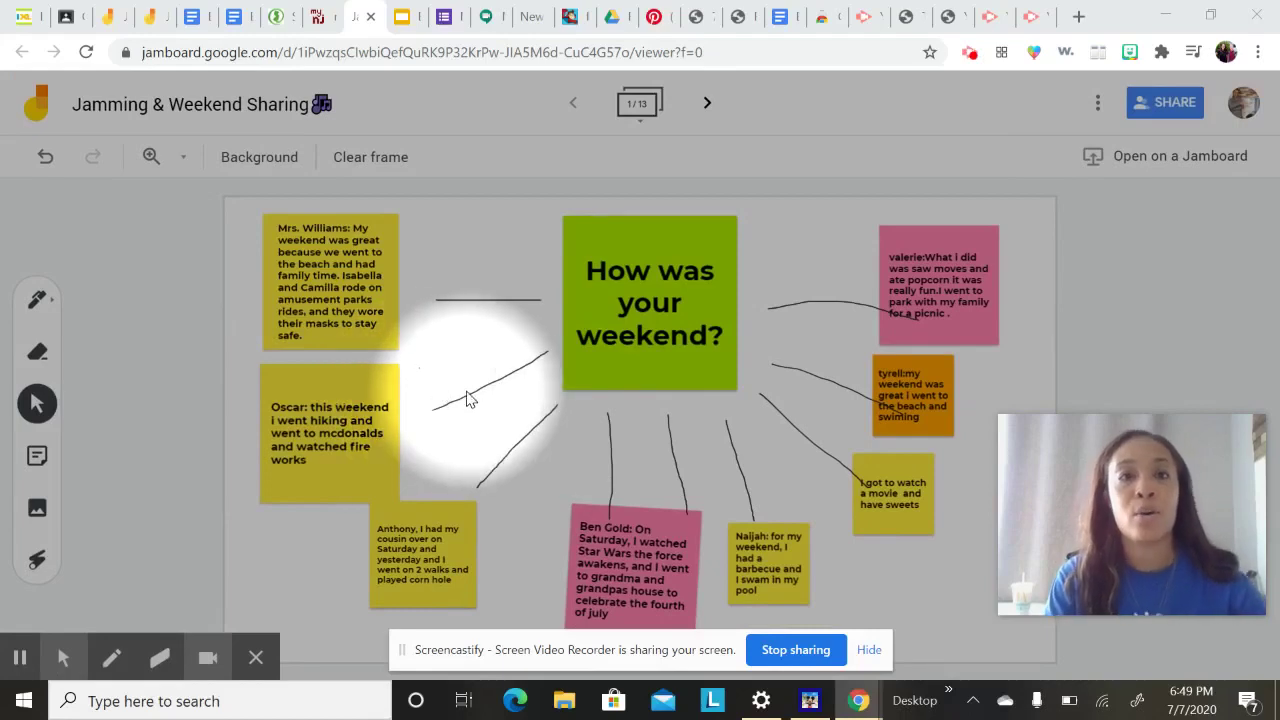
View the zoom level options and change the frame background to solid dark blue
click(182, 162)
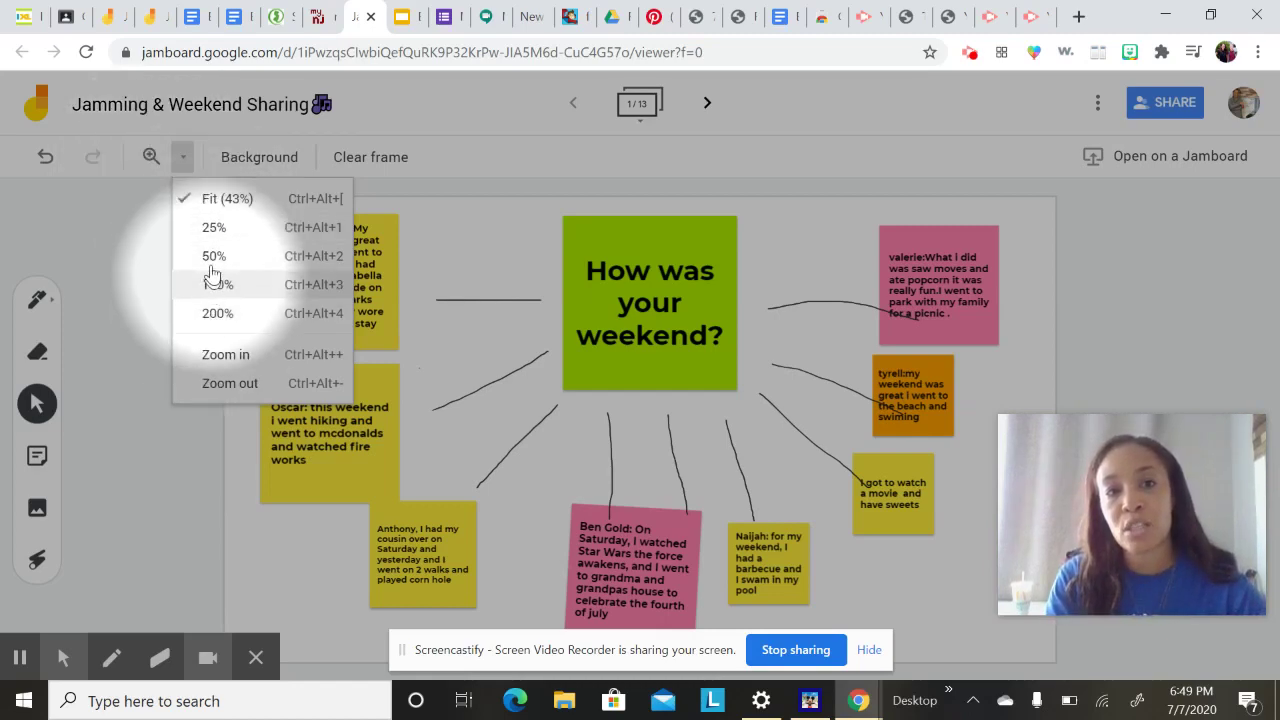
click(255, 160)
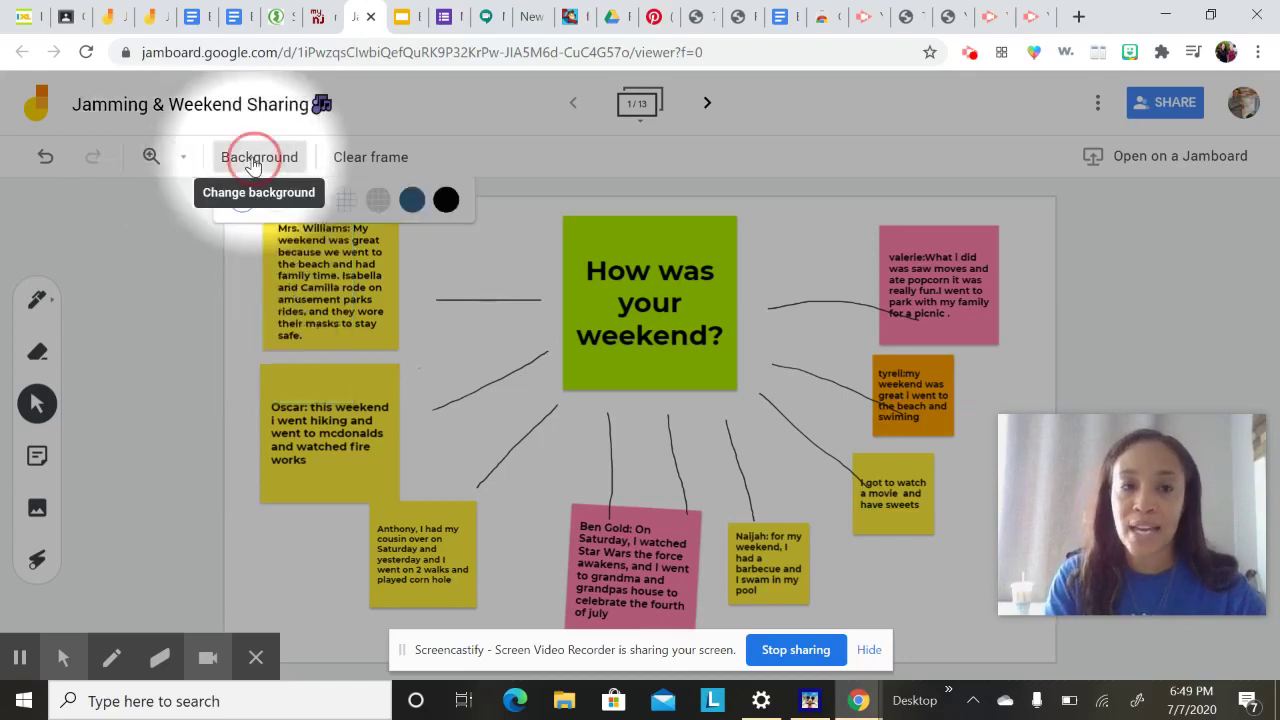
click(412, 200)
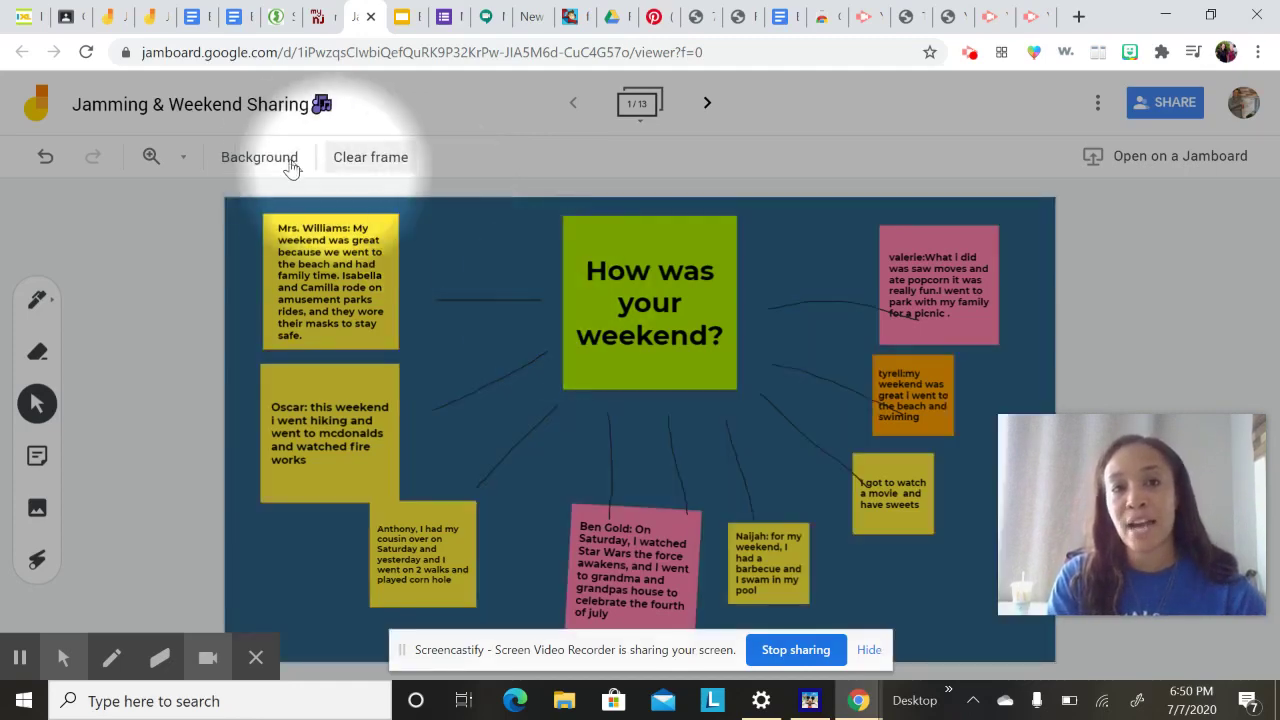
Change the frame background to the blue-lined grid pattern
click(284, 162)
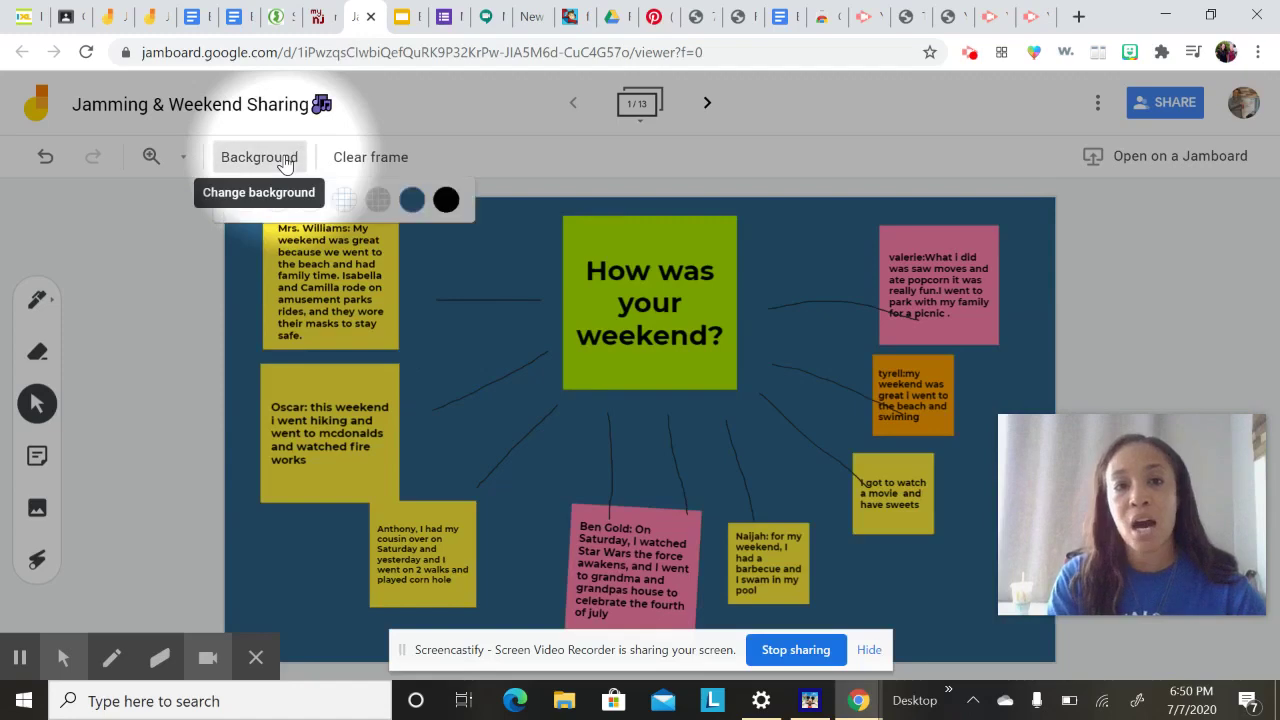
click(349, 207)
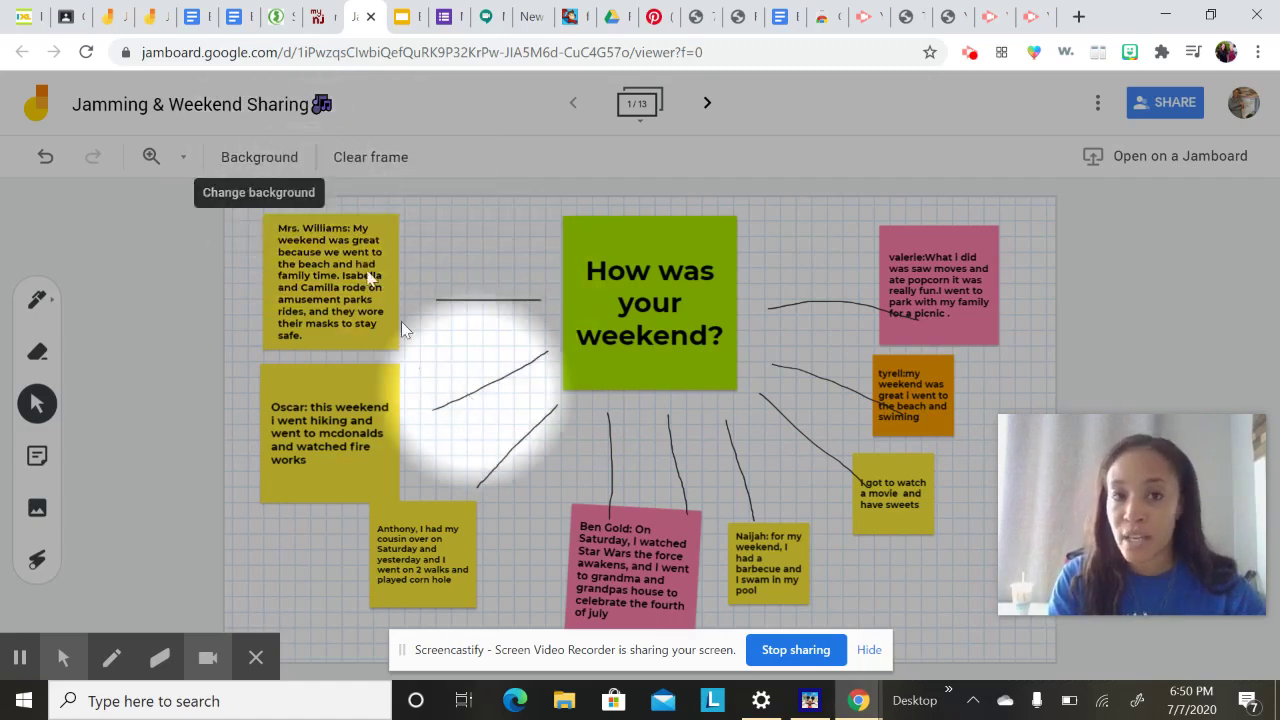
Open the background choices for the "How was your weekend?" frame
click(266, 162)
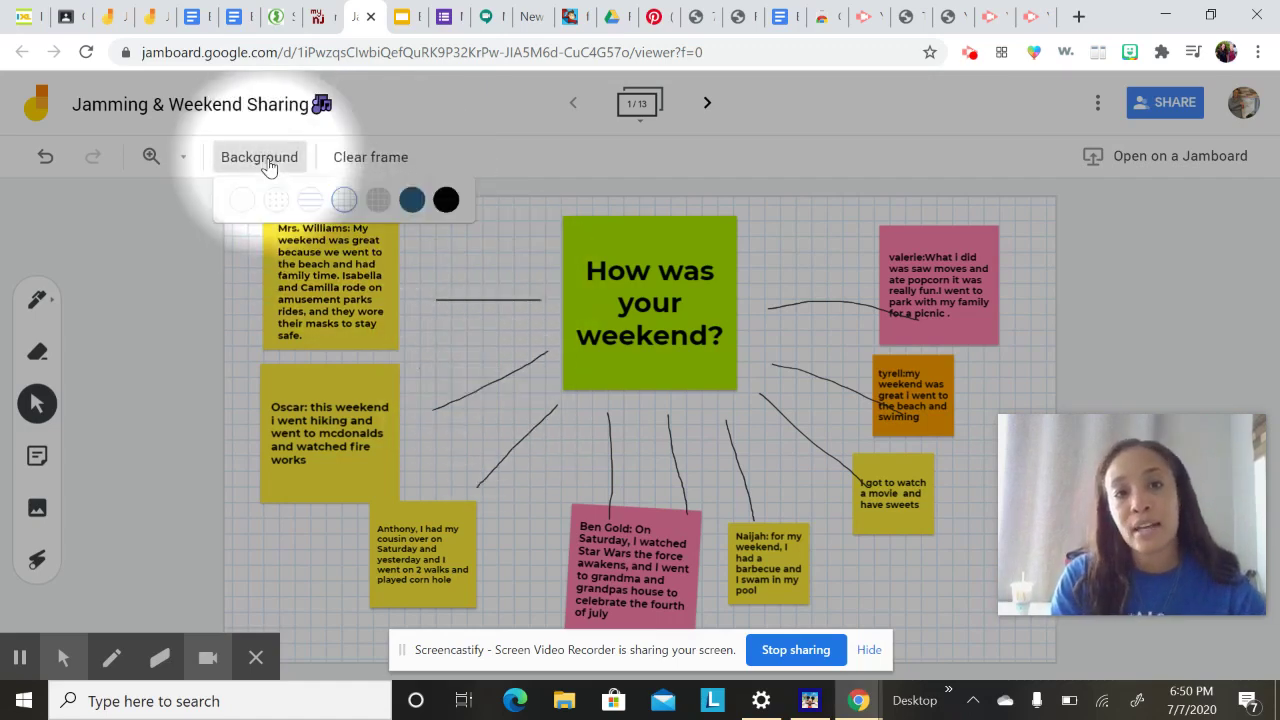